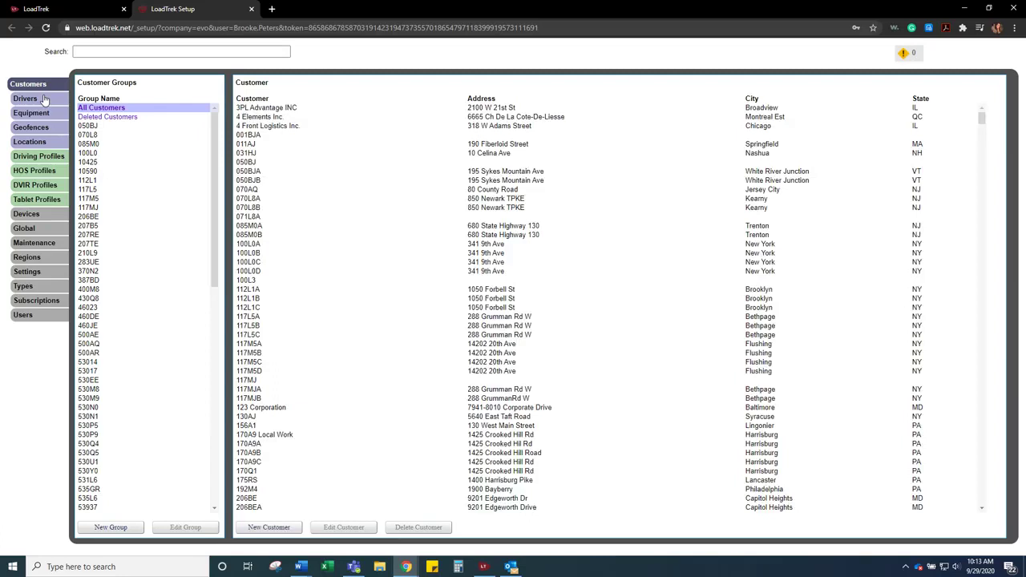
# - Switch from the customer list to the Drivers section showing driver groups and all drivers
pyautogui.click(45, 100)
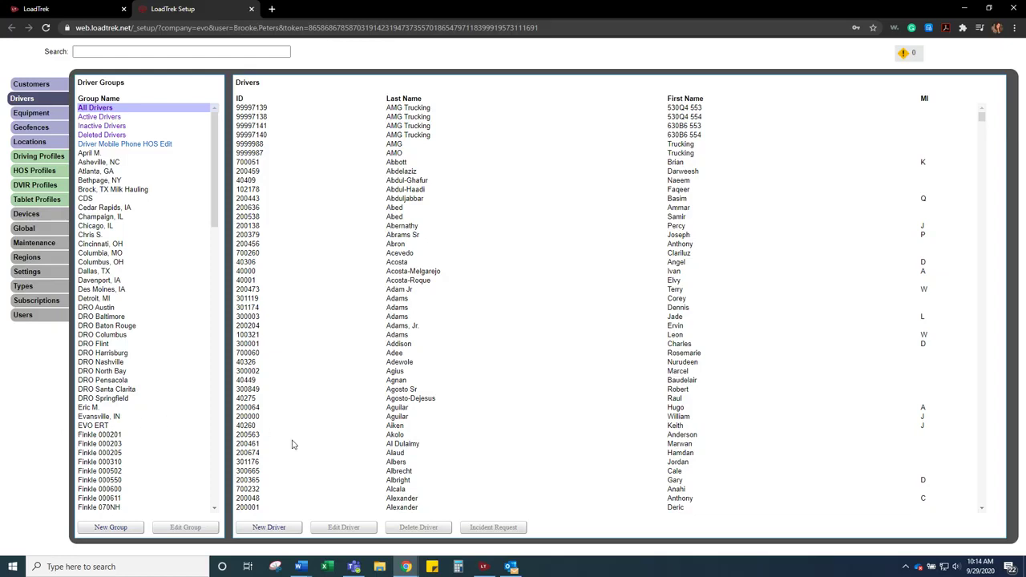
# - Start a new, blank driver record with the New Driver button
pyautogui.click(270, 528)
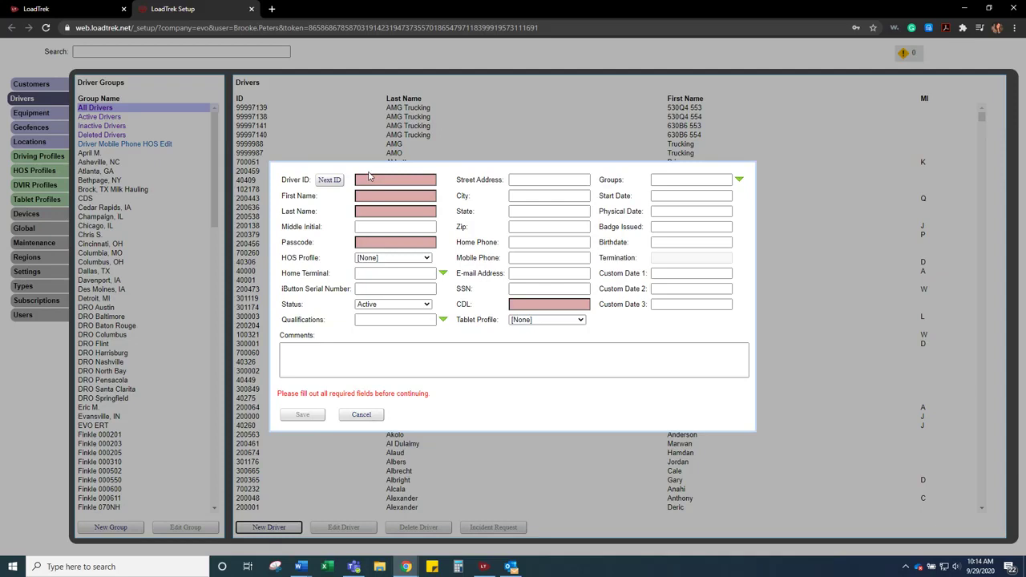
# - Generate the next Driver ID and enter the driver's first name, last name, middle initial and passcode
pyautogui.click(327, 180)
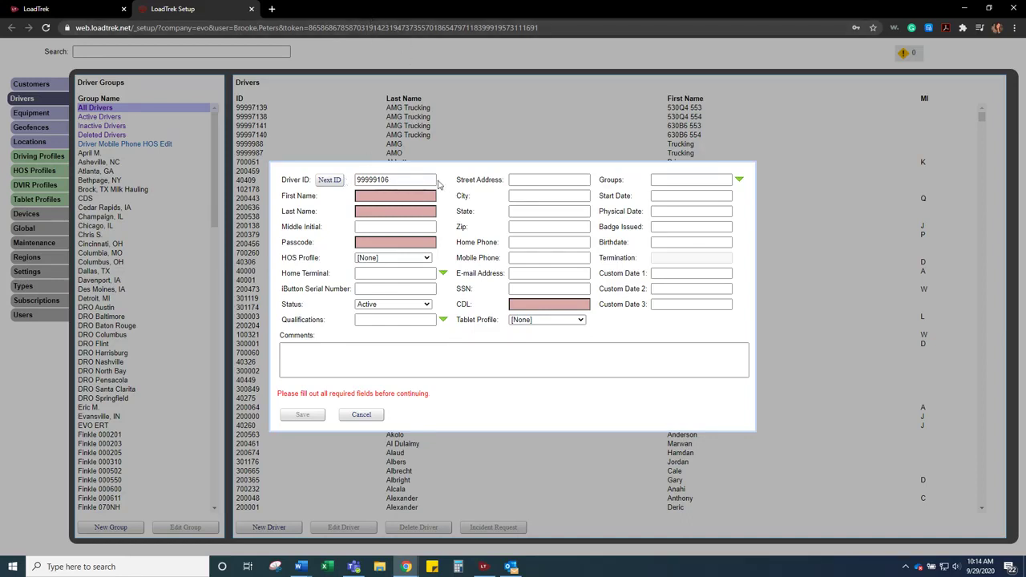
pyautogui.click(383, 194)
pyautogui.write('Bi')
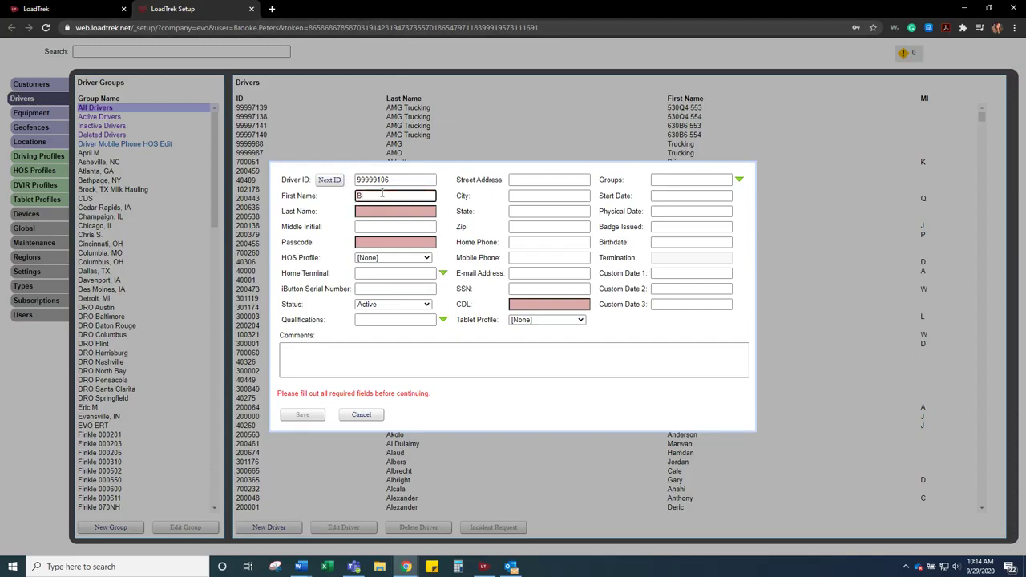
pyautogui.write('lly')
pyautogui.press('Tab')
pyautogui.write('BOb')
pyautogui.press('BackSpace')
pyautogui.press('BackSpace')
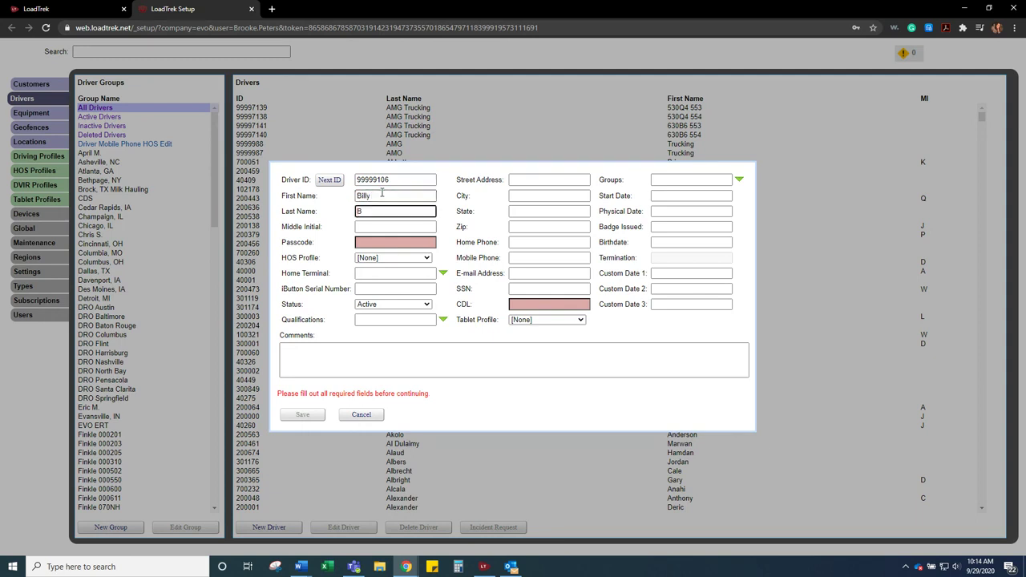
pyautogui.write('ob')
pyautogui.press('Tab')
pyautogui.write('P')
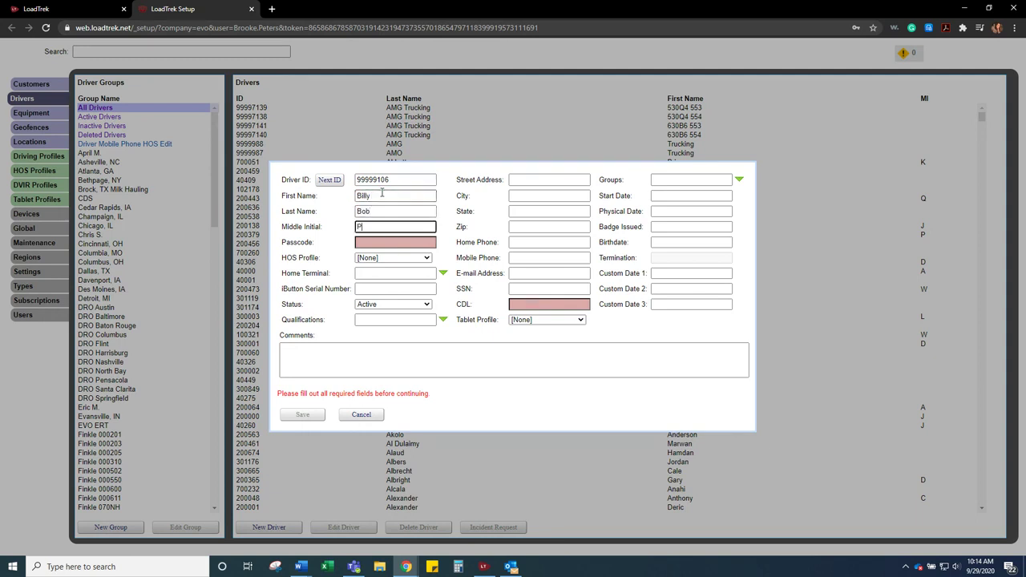
pyautogui.press('Tab')
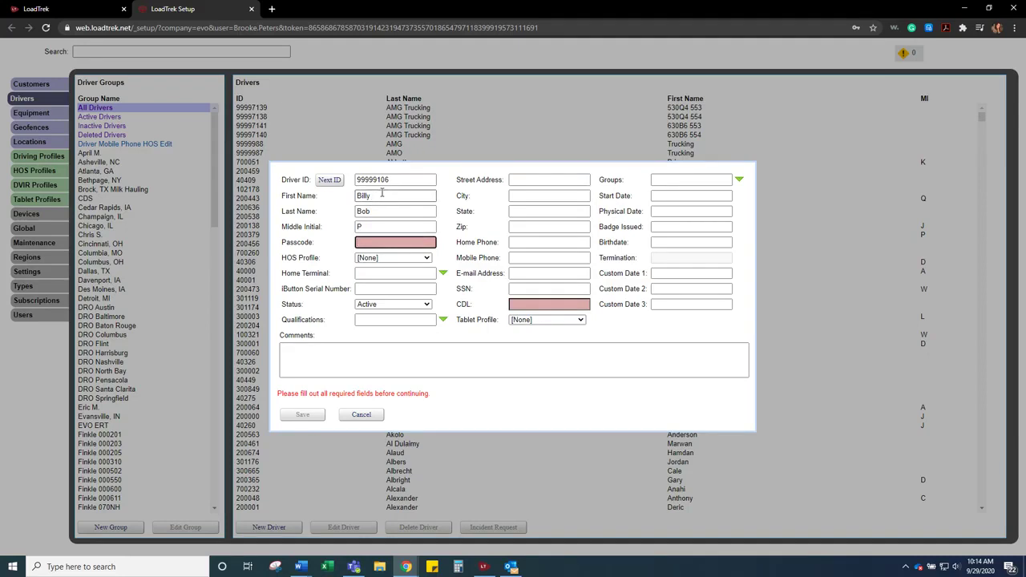
pyautogui.write('6789')
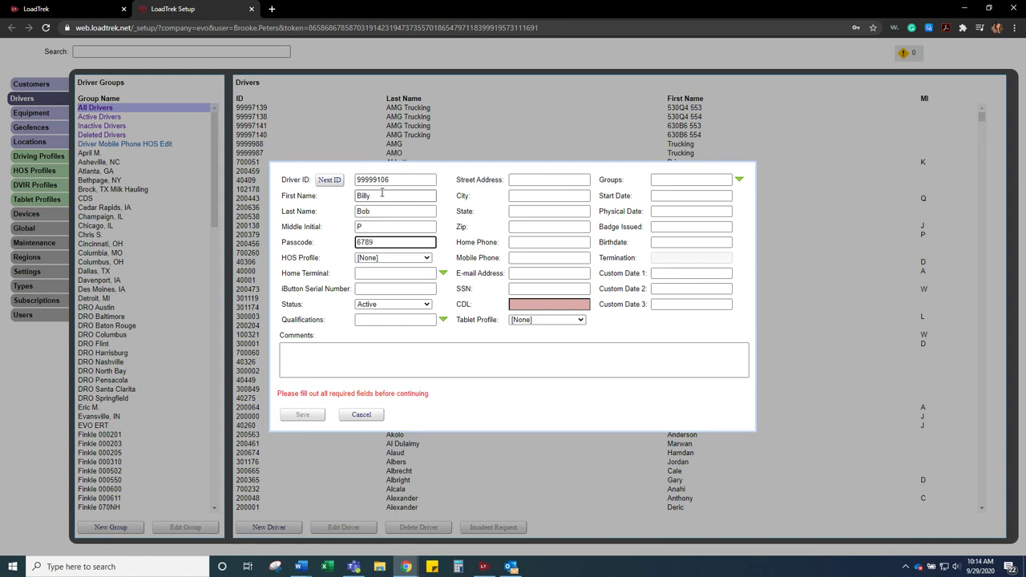
# - Choose US Federal as the driver's HOS Profile
pyautogui.click(373, 257)
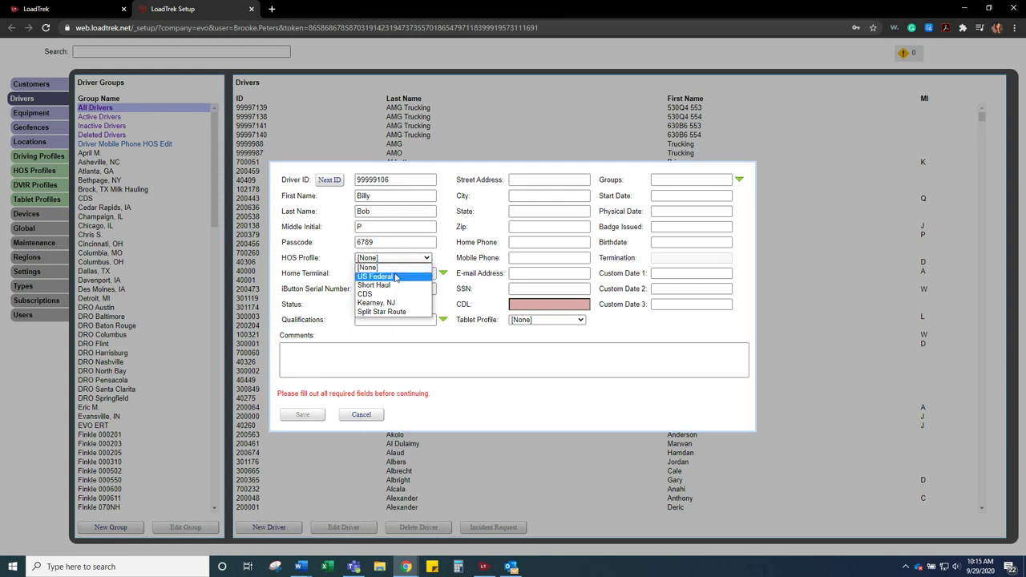
pyautogui.click(395, 277)
pyautogui.click(395, 273)
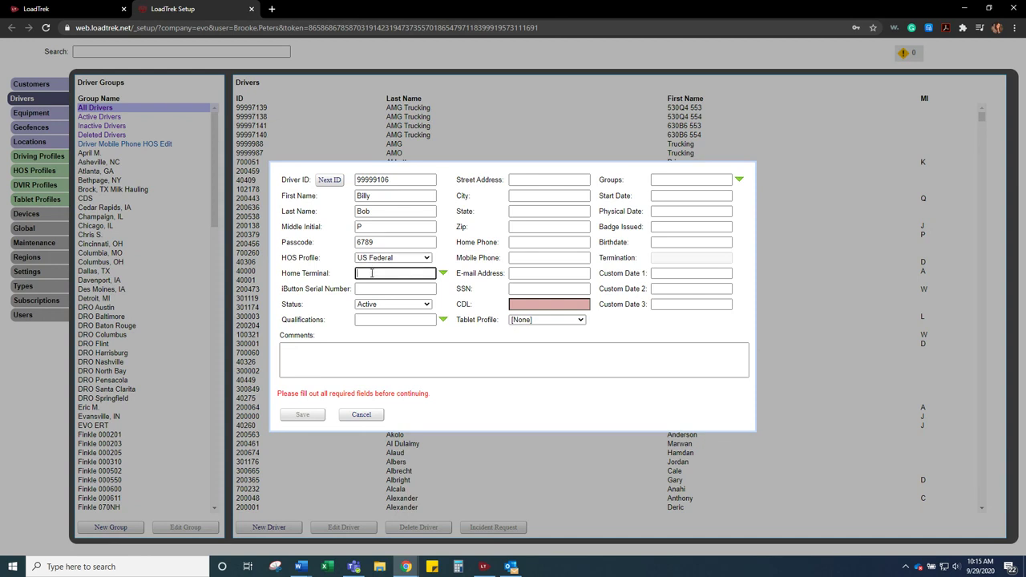
# - Pick EVO Waterloo Service Center as Home Terminal and keep Status at Active
pyautogui.write('Wat')
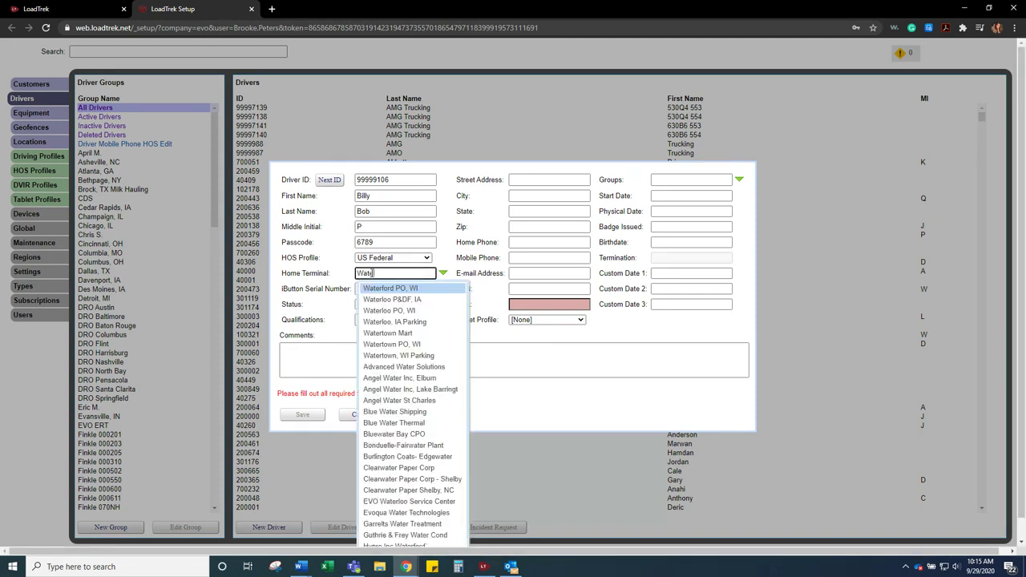
pyautogui.write('evo waterlo')
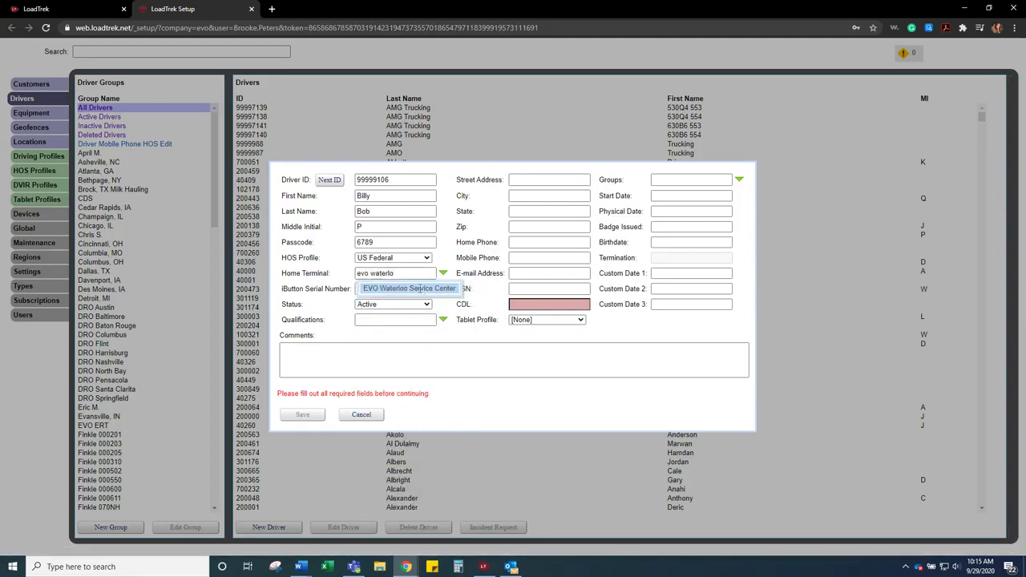
pyautogui.click(416, 288)
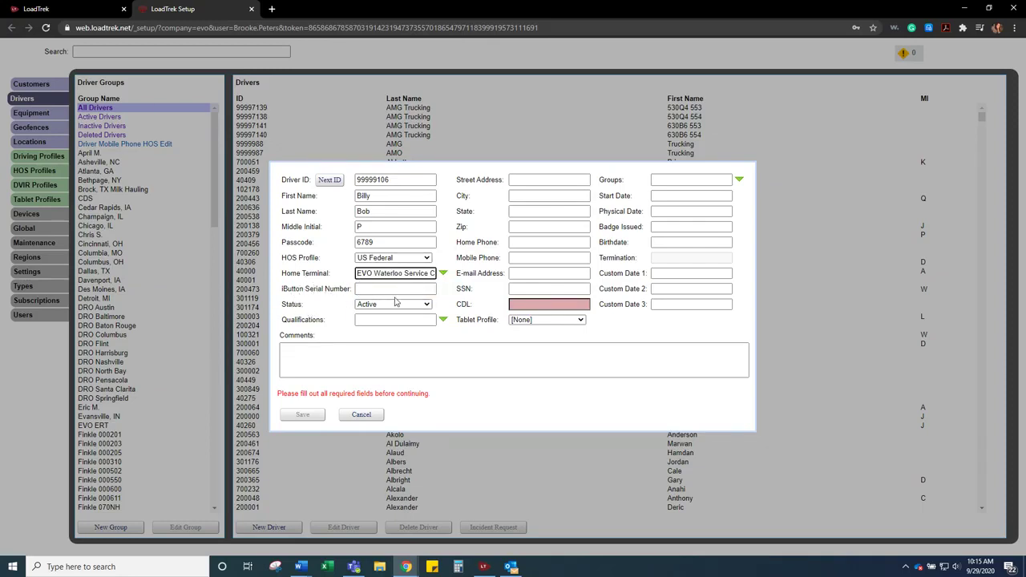
pyautogui.click(394, 305)
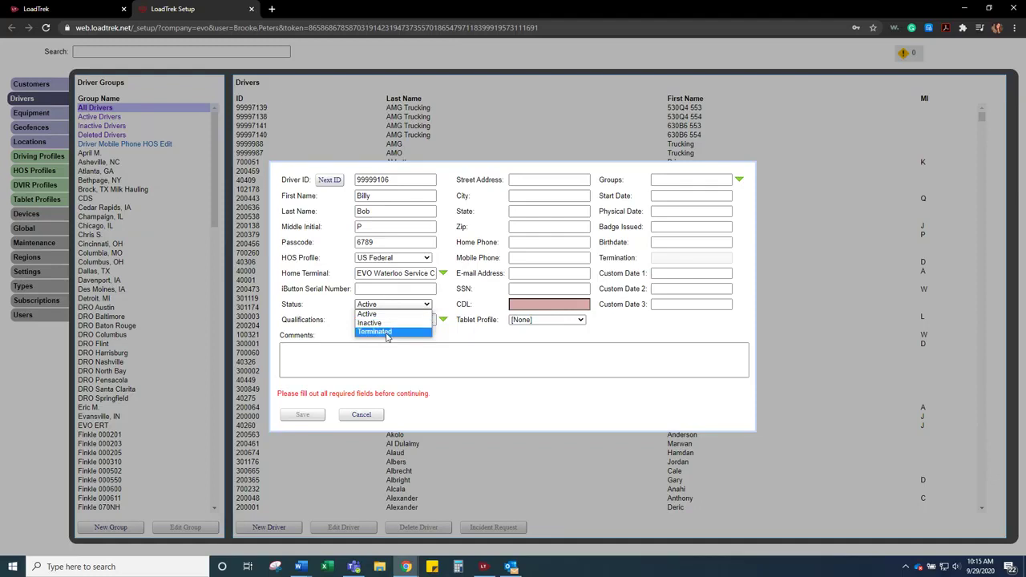
pyautogui.click(377, 314)
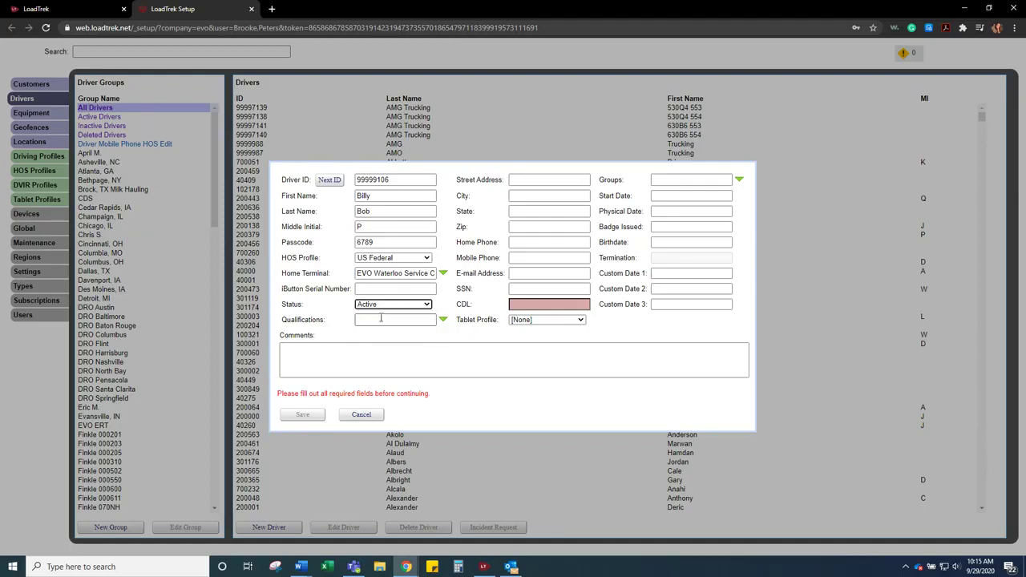
pyautogui.click(444, 320)
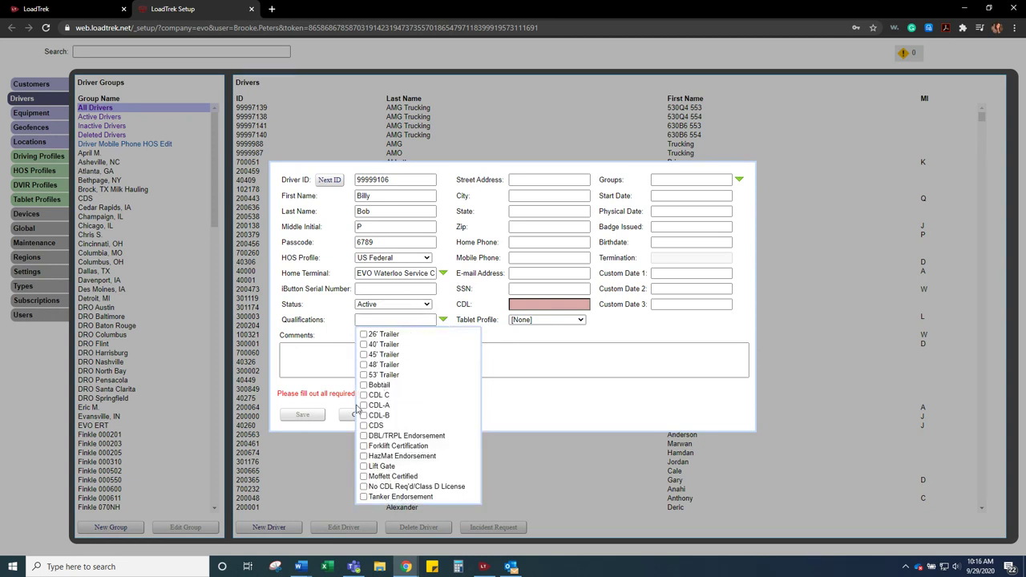
# - Tick CDL-A, Lift Gate and the 26', 40', 45', 48' and 53' Trailer qualifications
pyautogui.click(363, 405)
pyautogui.click(363, 334)
pyautogui.click(363, 354)
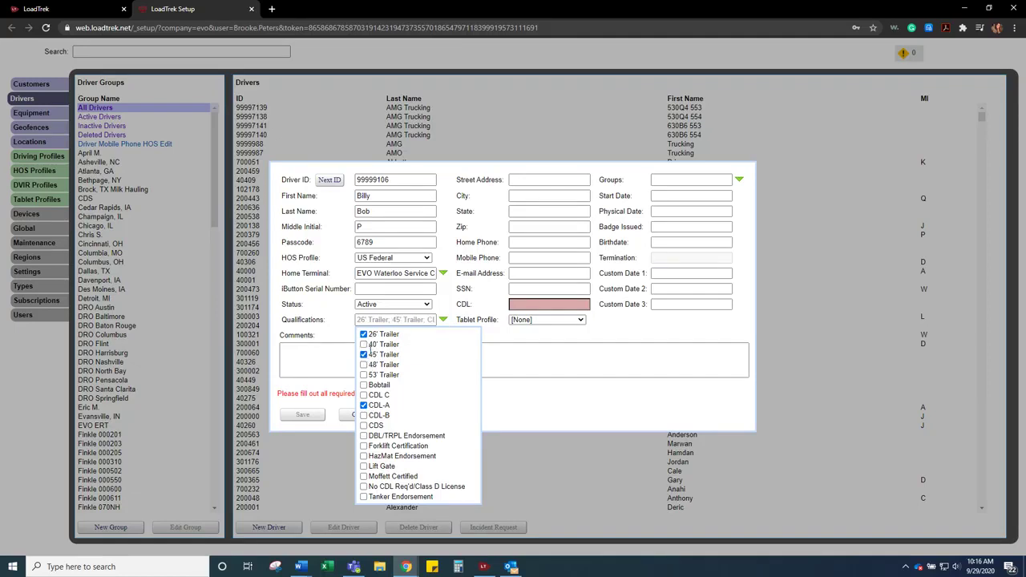
pyautogui.click(363, 343)
pyautogui.click(363, 364)
pyautogui.click(363, 375)
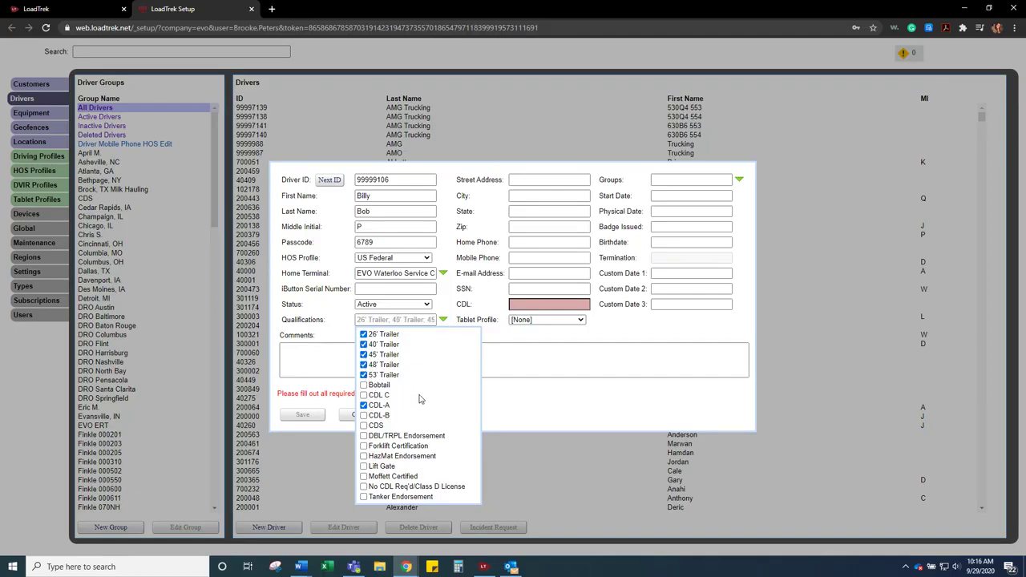
pyautogui.click(363, 466)
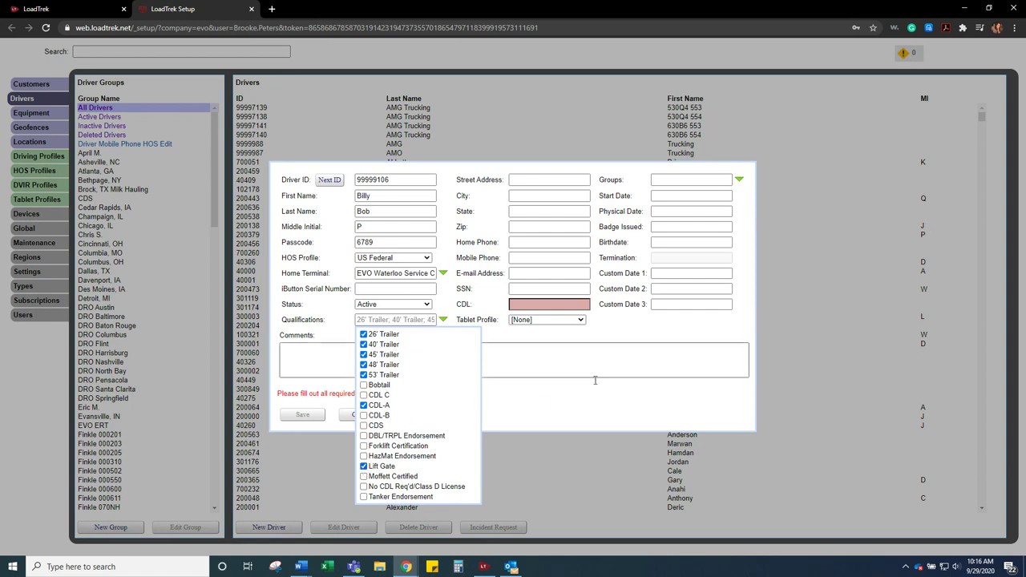
pyautogui.click(583, 429)
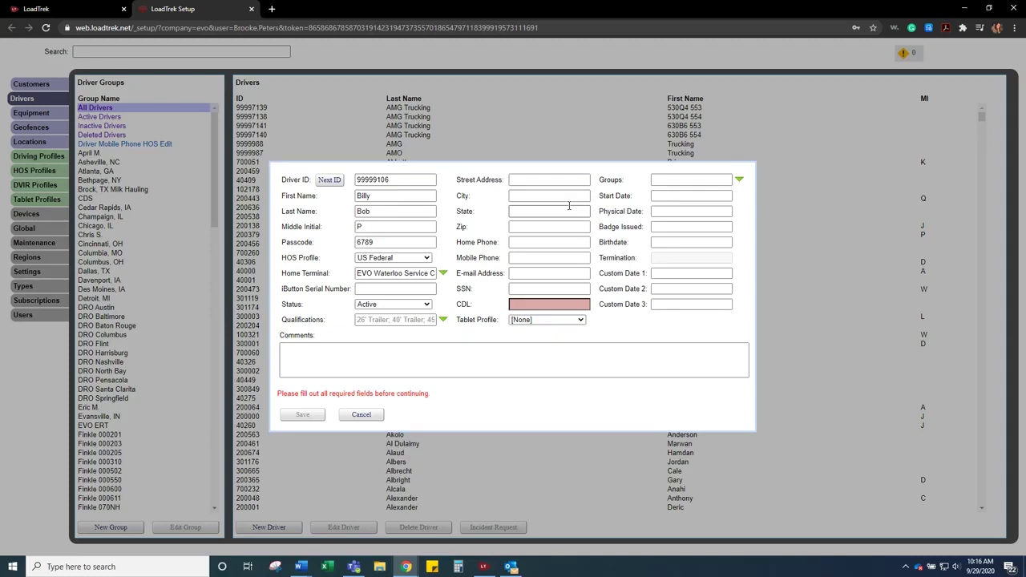
pyautogui.click(547, 177)
# - Fill in the driver's street address, city, state and ZIP code
pyautogui.write('123 Hip Hop Lane')
pyautogui.press('Tab')
pyautogui.write('W')
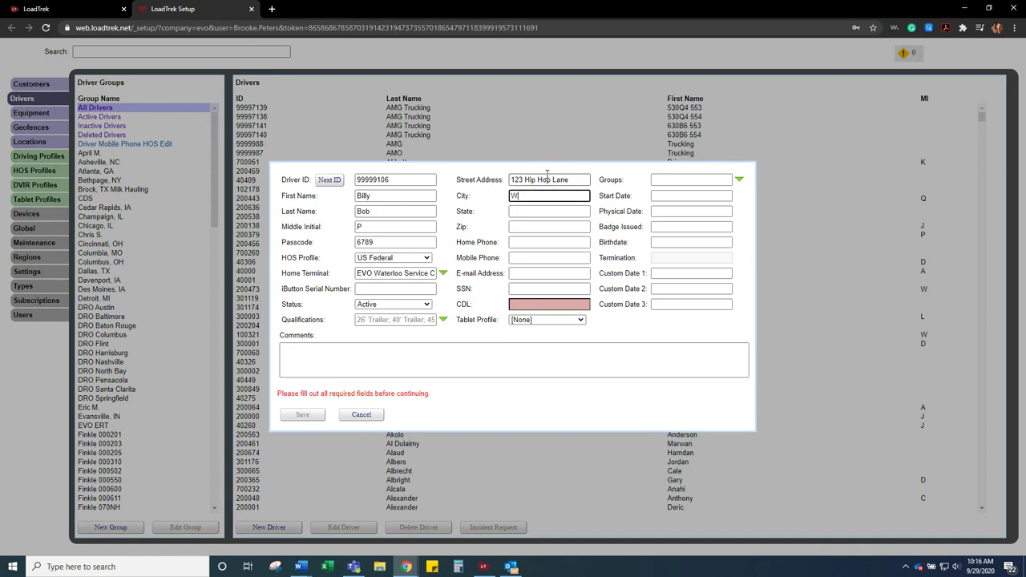
pyautogui.write('aterloo')
pyautogui.press('Tab')
pyautogui.write('WI')
pyautogui.press('Tab')
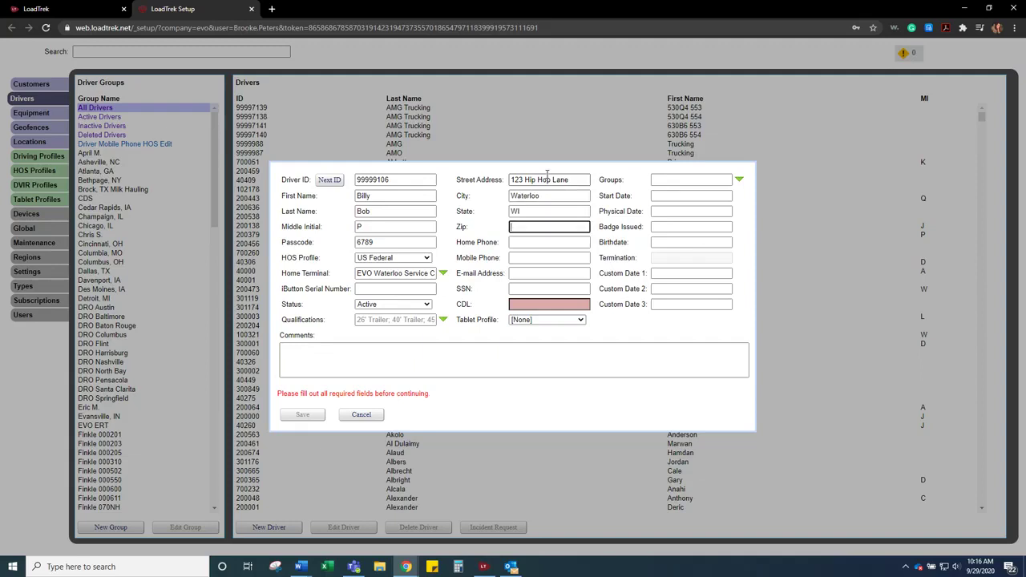
pyautogui.write('53094')
# - Enter the home phone, reuse the same number as mobile phone, and add the driver's e-mail address
pyautogui.click(529, 242)
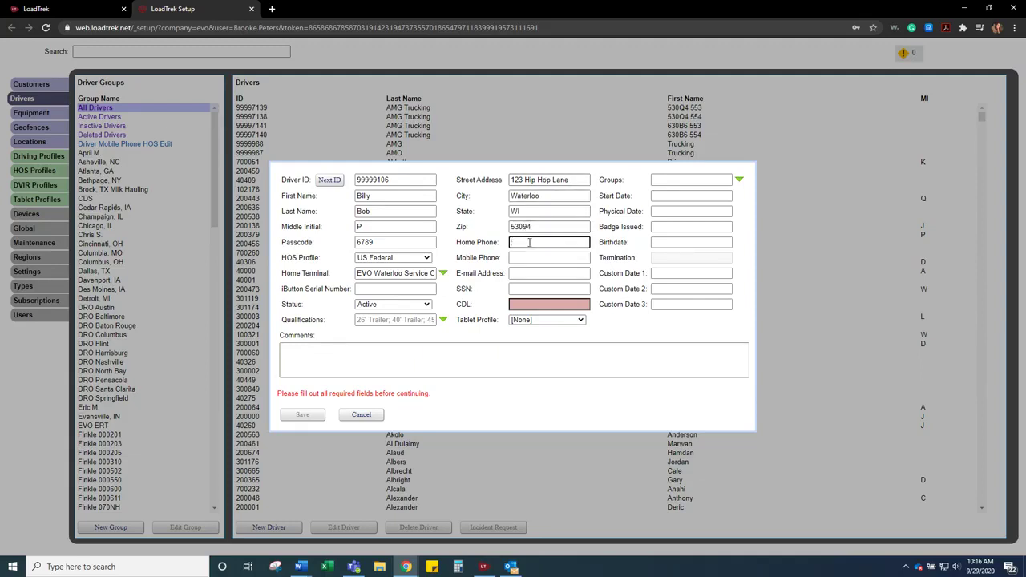
pyautogui.write('1234567891')
pyautogui.doubleClick(525, 242)
pyautogui.hotkey('ctrl', 'c')
pyautogui.click(529, 257)
pyautogui.hotkey('ctrl', 'v')
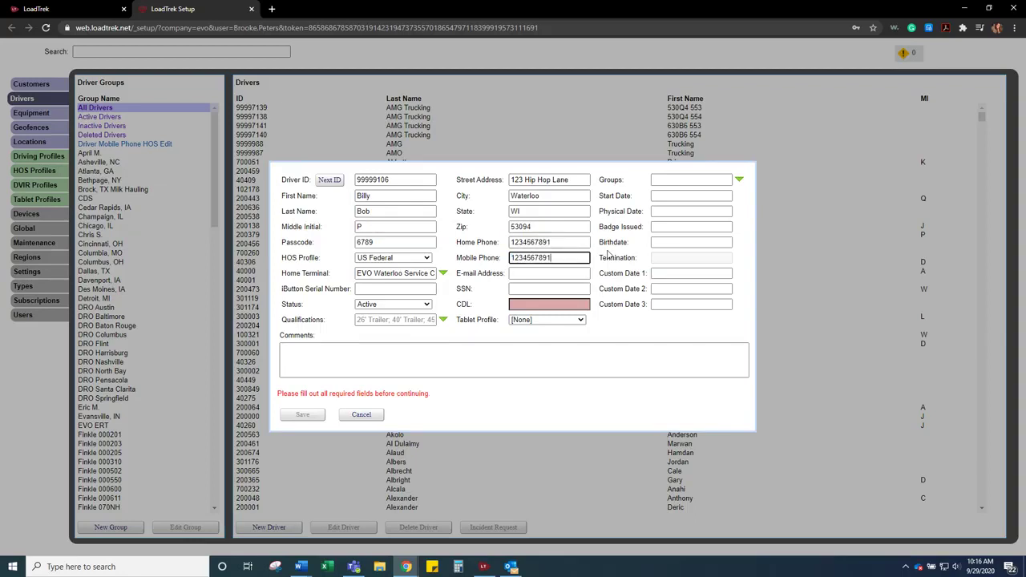
pyautogui.click(542, 273)
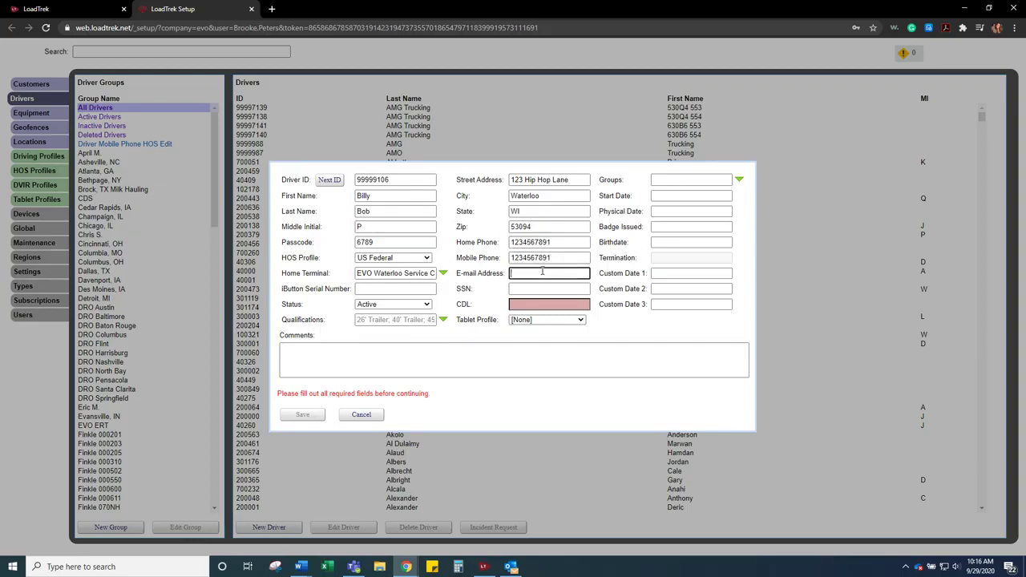
# - Enter the driver's SSN and CDL number
pyautogui.click(551, 292)
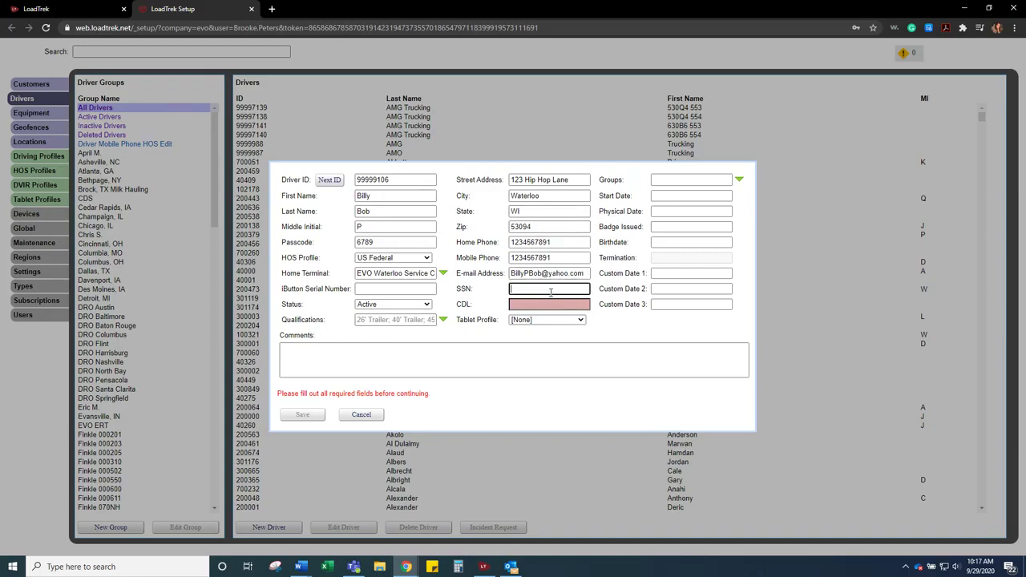
pyautogui.write('123456789')
pyautogui.moveTo(574, 287); pyautogui.dragTo(487, 285)
pyautogui.click(537, 306)
pyautogui.write('W')
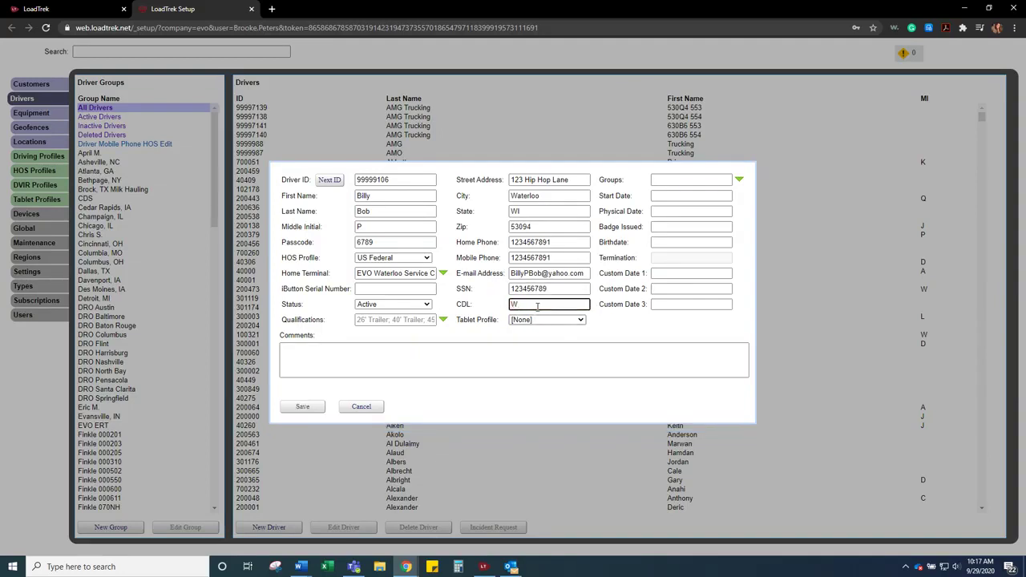
pyautogui.write('123456789')
# - Set the Tablet Profile to Default
pyautogui.press('Tab')
pyautogui.click(517, 324)
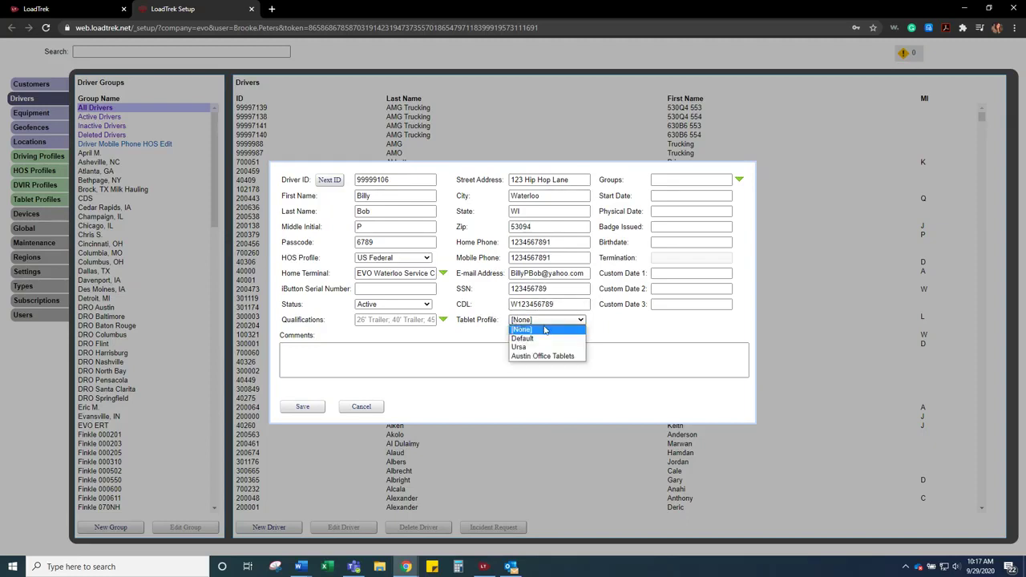
pyautogui.click(537, 339)
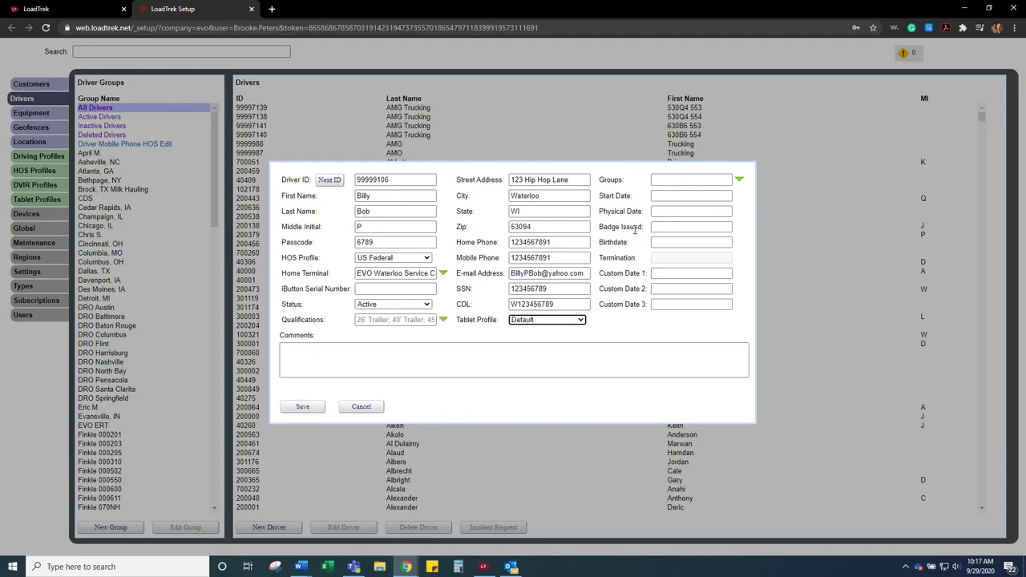
# - Add the driver to the Waterloo Madison WI group
pyautogui.click(740, 181)
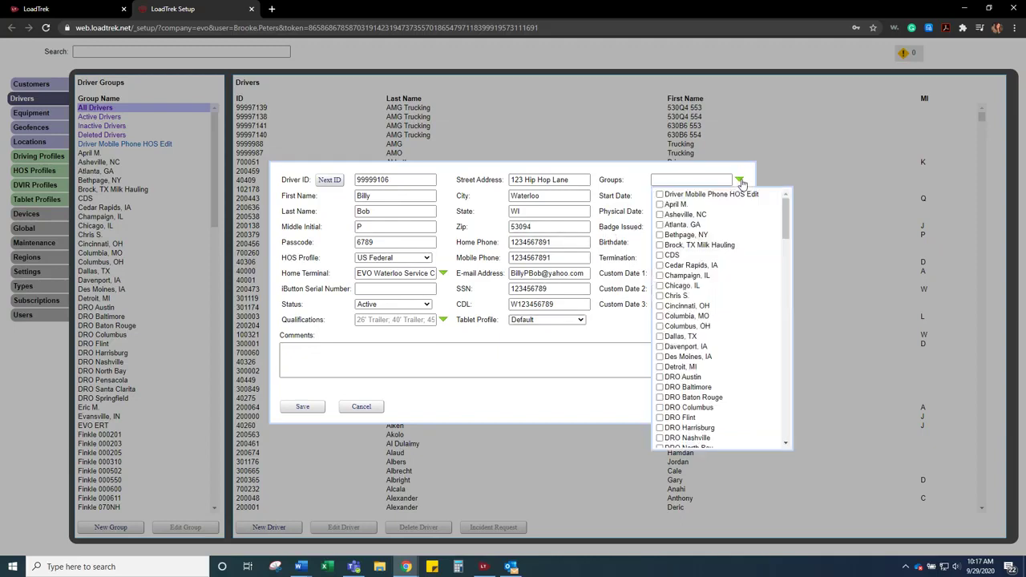
pyautogui.scroll(-12, 689, 348)
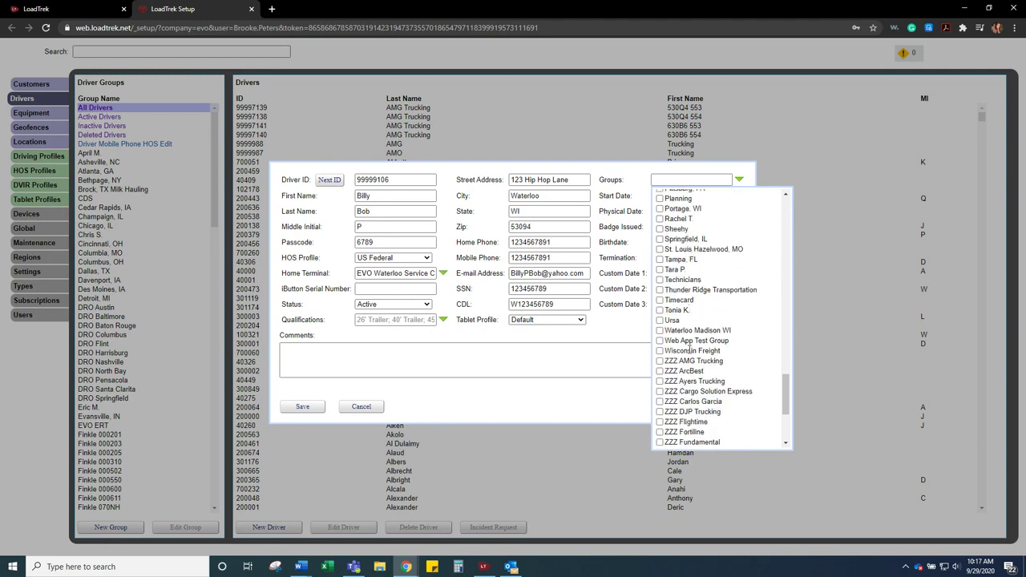
pyautogui.scroll(-3, 690, 349)
pyautogui.scroll(1, 673, 305)
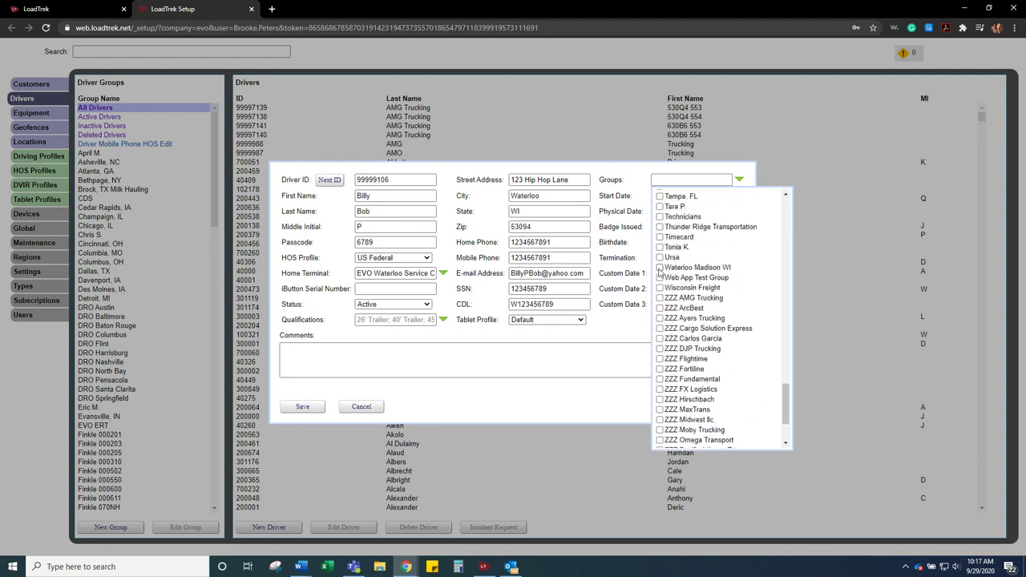
pyautogui.click(660, 269)
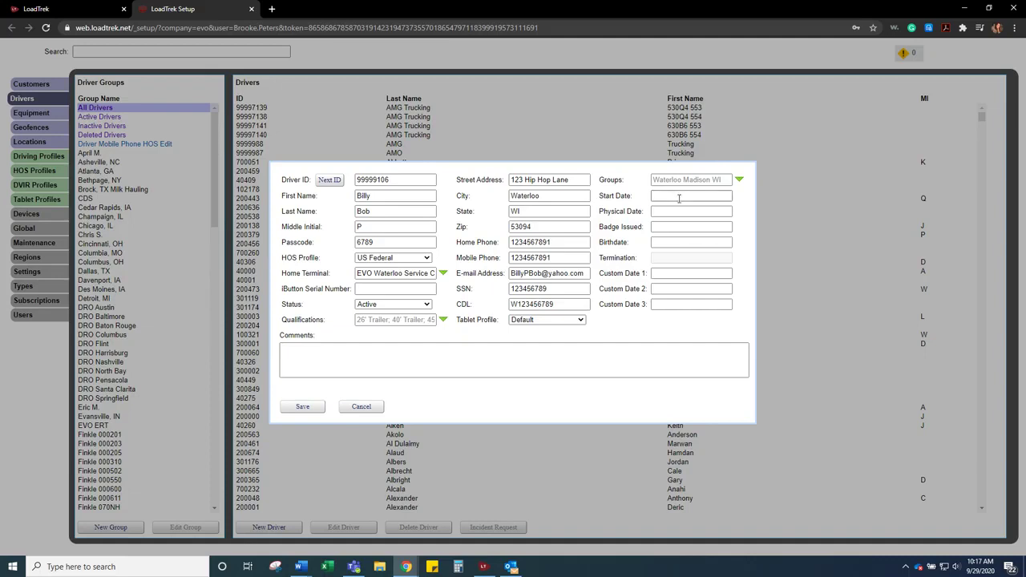
# - Enter 9/28/2020 as the driver's Start Date
pyautogui.click(682, 194)
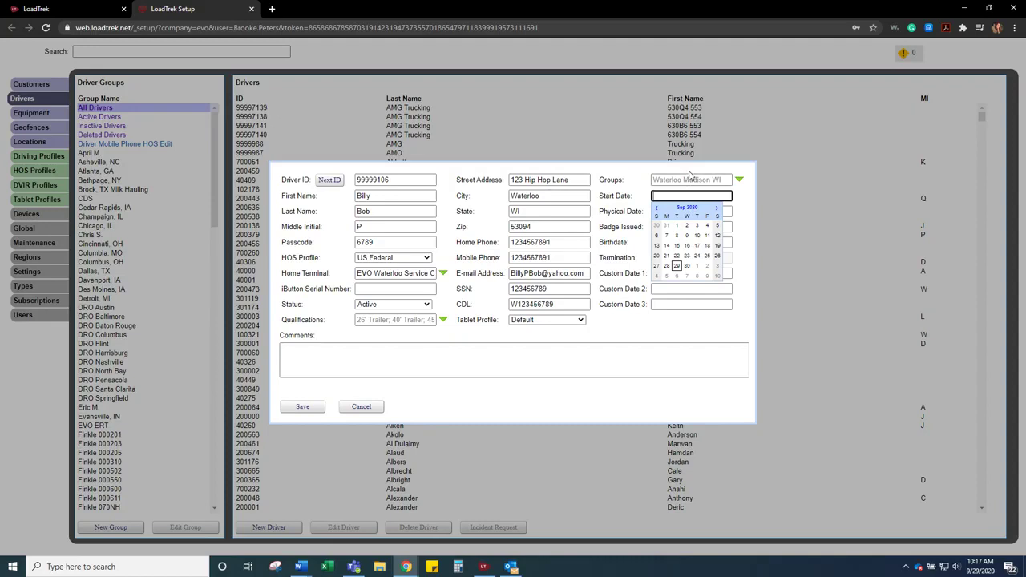
pyautogui.write('9/28/2020')
pyautogui.click(614, 225)
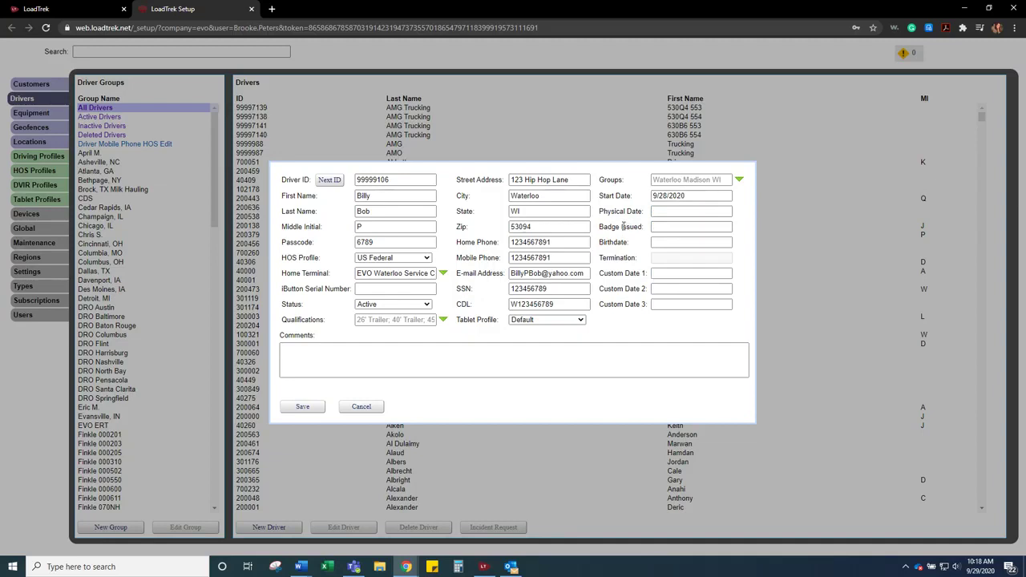
# - Enter Physical Date 7/30/2022, Badge Issued 9/28/2030 and Birthdate 7/24/1996
pyautogui.click(670, 209)
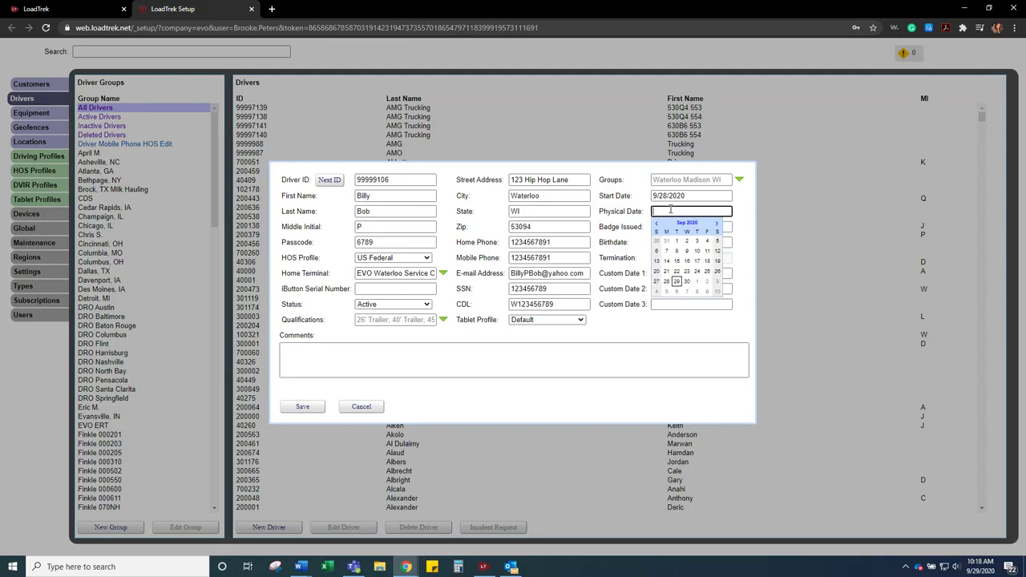
pyautogui.write('7/30/2022')
pyautogui.click(665, 227)
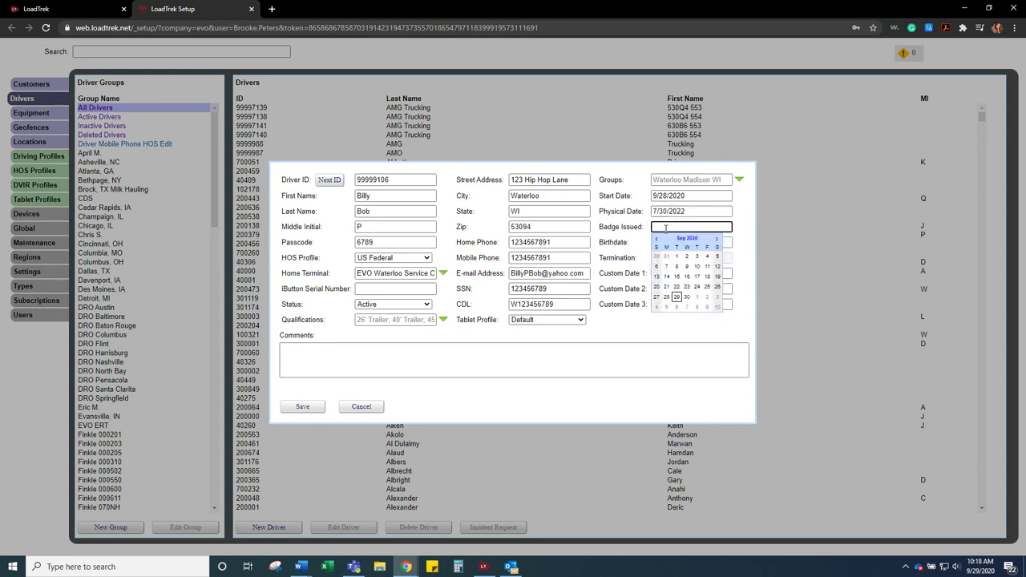
pyautogui.write('9/28/2030')
pyautogui.click(656, 242)
pyautogui.write('7')
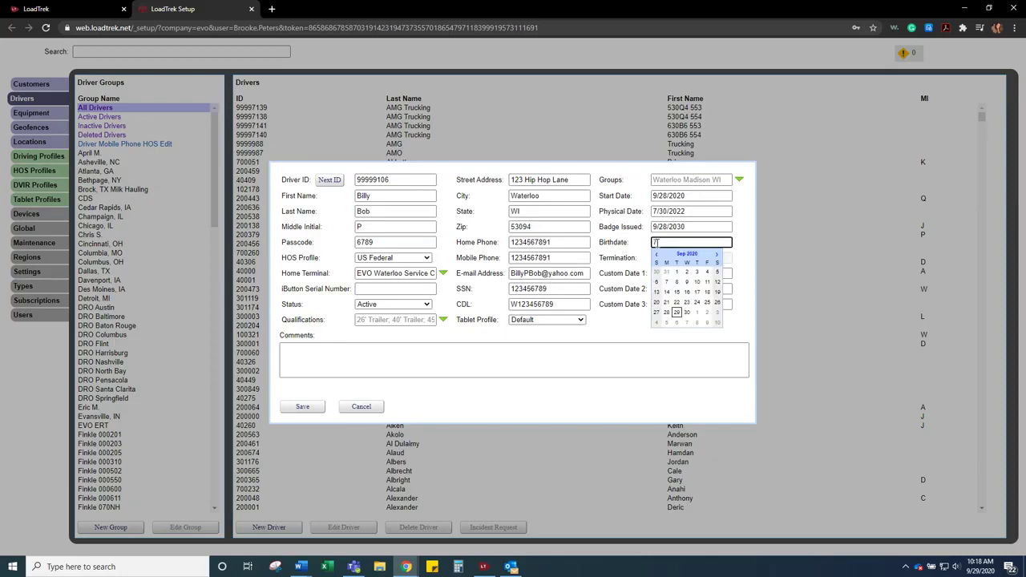
pyautogui.write('/24/1996')
pyautogui.click(609, 261)
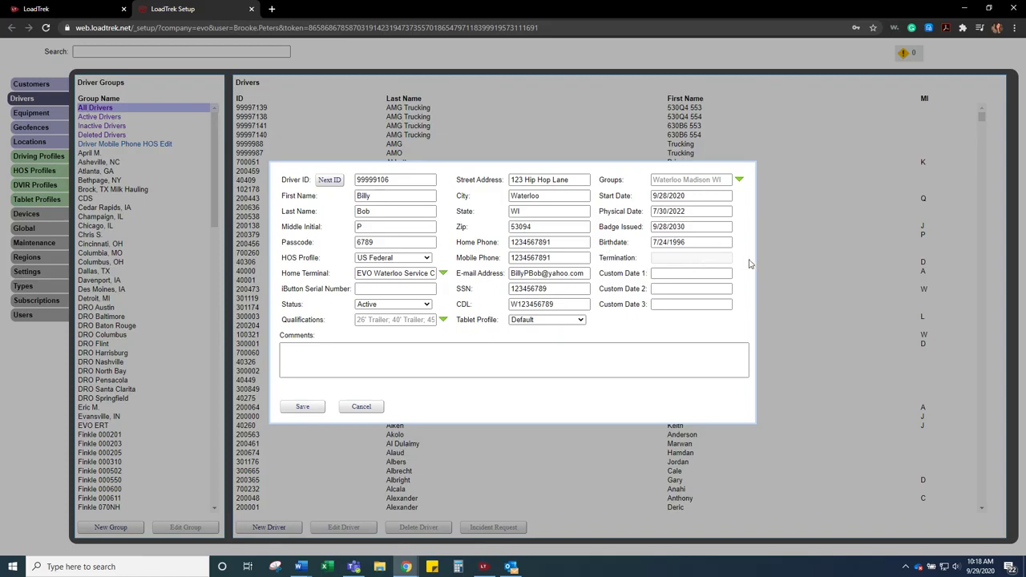
pyautogui.click(383, 305)
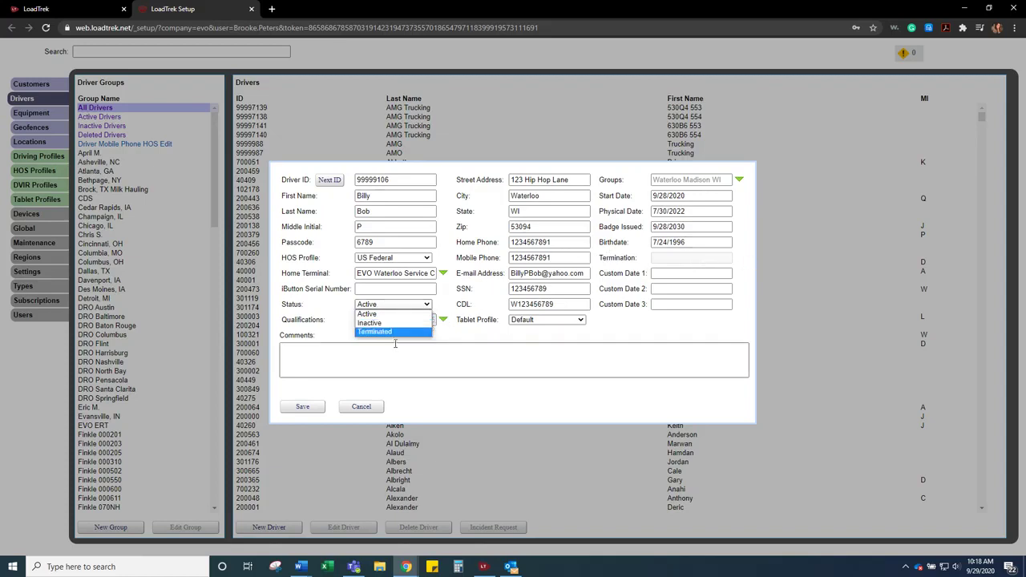
pyautogui.click(388, 314)
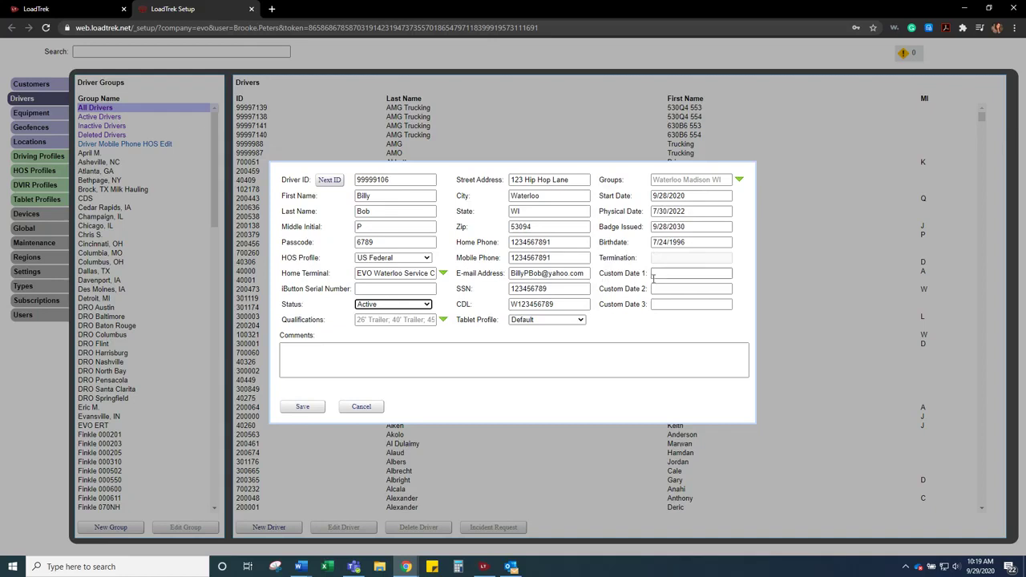
pyautogui.click(293, 347)
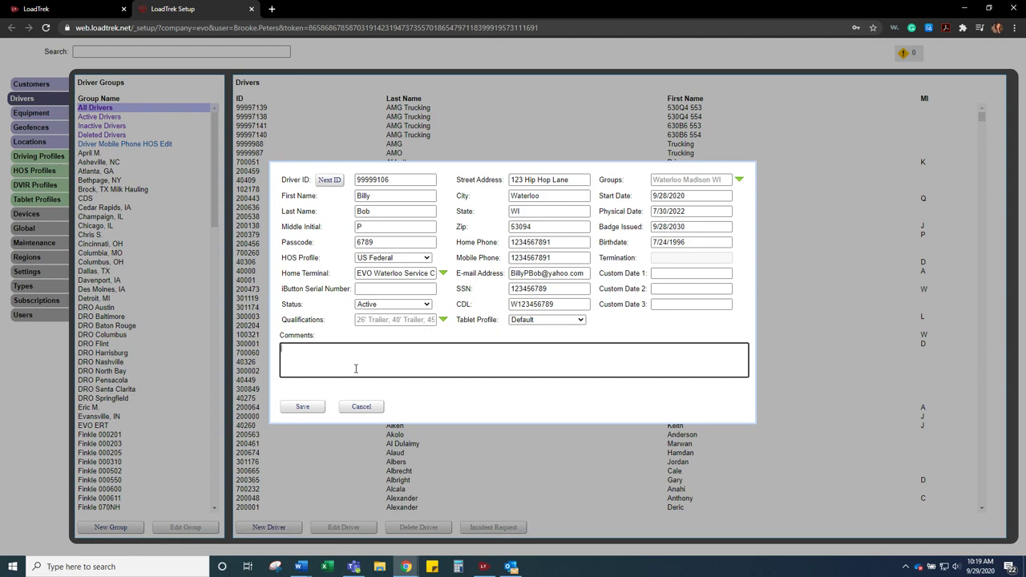
# - Enter the comment 'Driver will be a float for Waterloo and Maidison area.' in Comments
pyautogui.write('Driver will be a float for Waterloo and Maidison area')
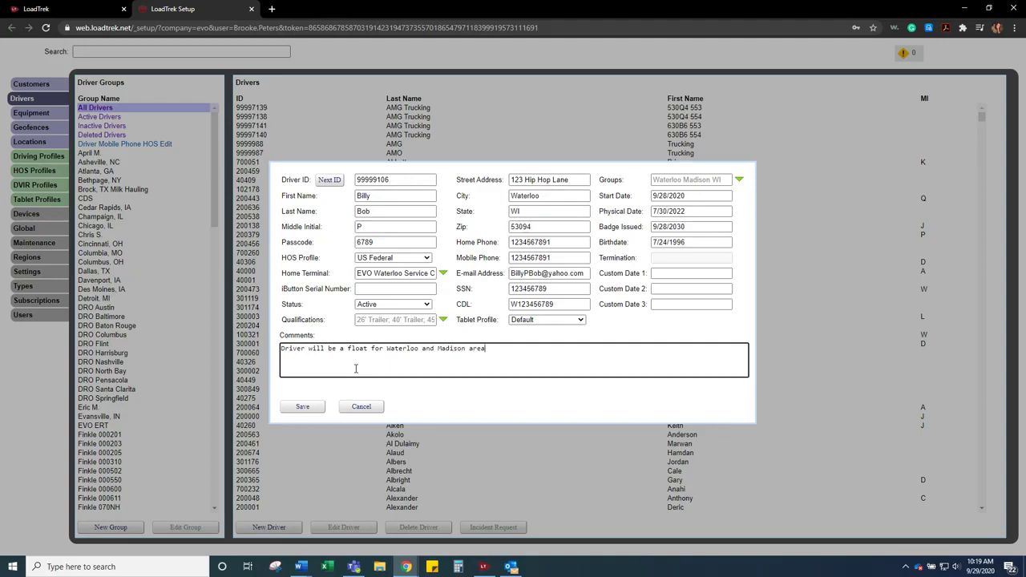
pyautogui.write('.')
# - Save the new driver record and return to the Drivers list
pyautogui.click(302, 407)
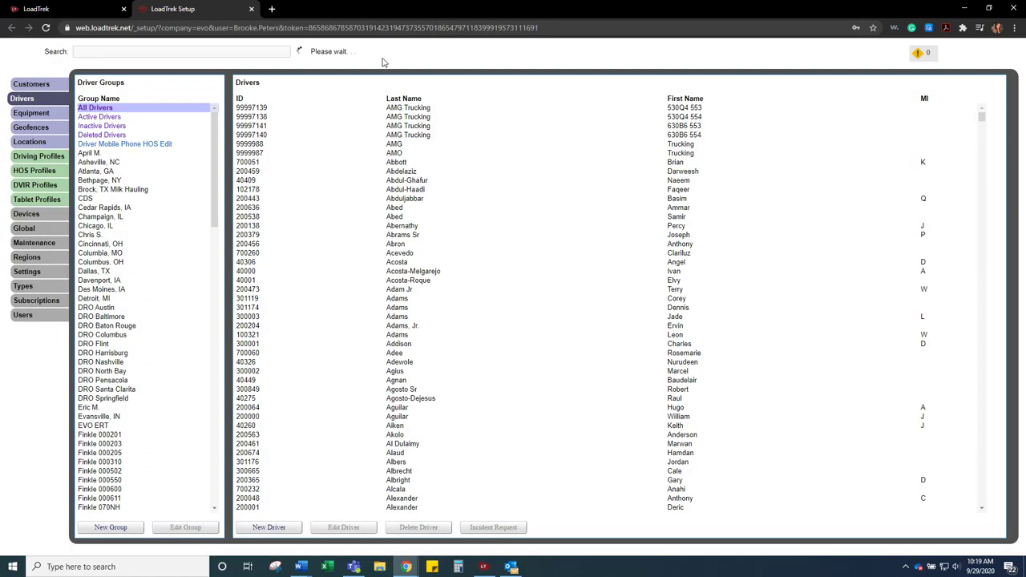